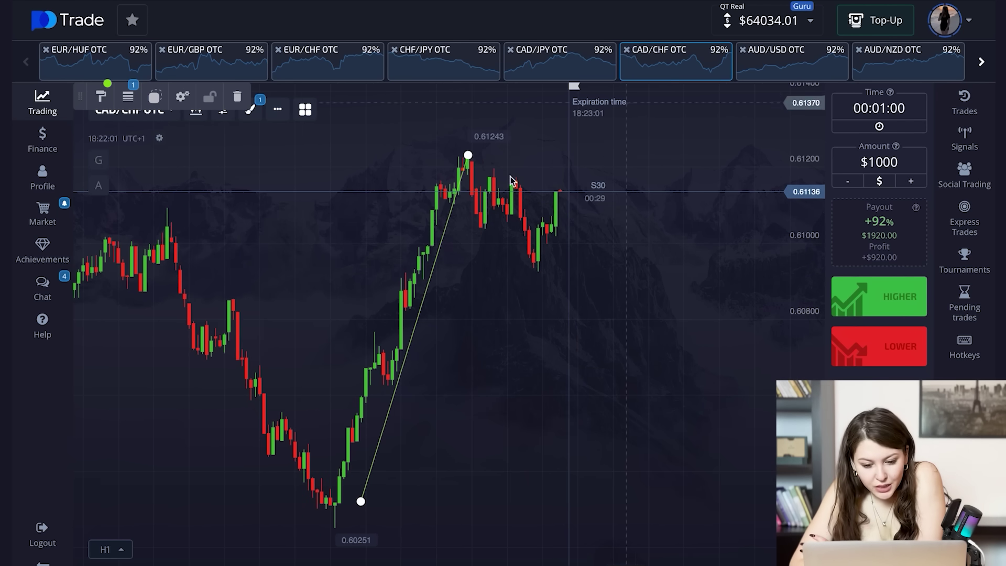
# Step: Delete the trend line from the CAD/CHF OTC chart and open the AUD/NZD OTC chart
pyautogui.click(237, 100)
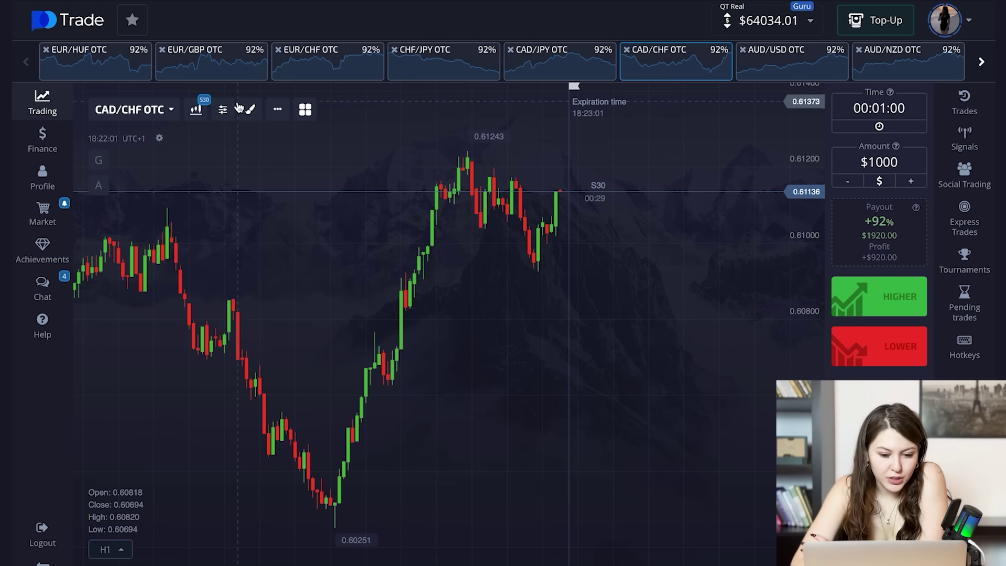
pyautogui.click(793, 61)
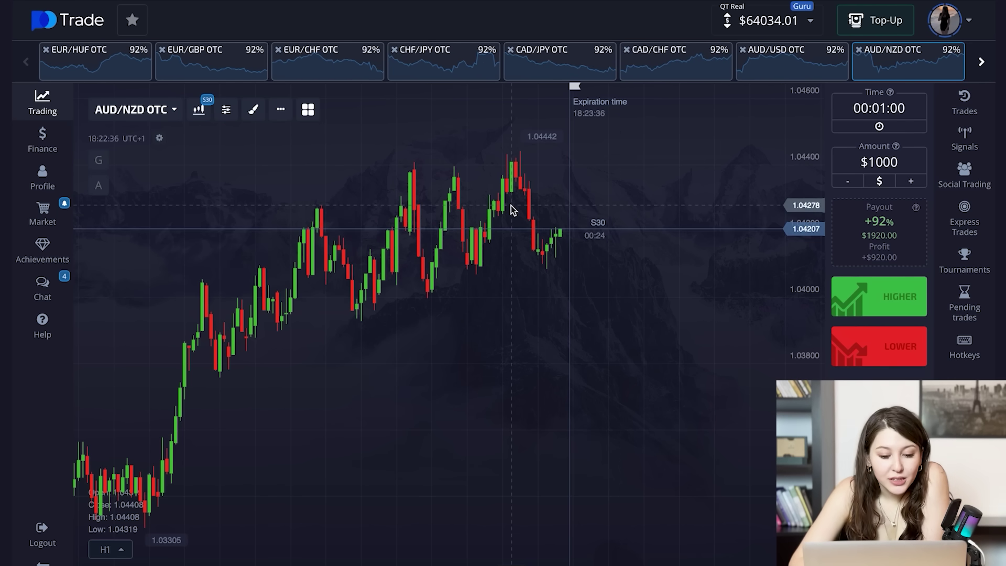
# Step: Draw a rectangle around the recent sideways price range on the AUD/NZD OTC chart, adjusting its corners so it extends to the latest candles
pyautogui.click(254, 111)
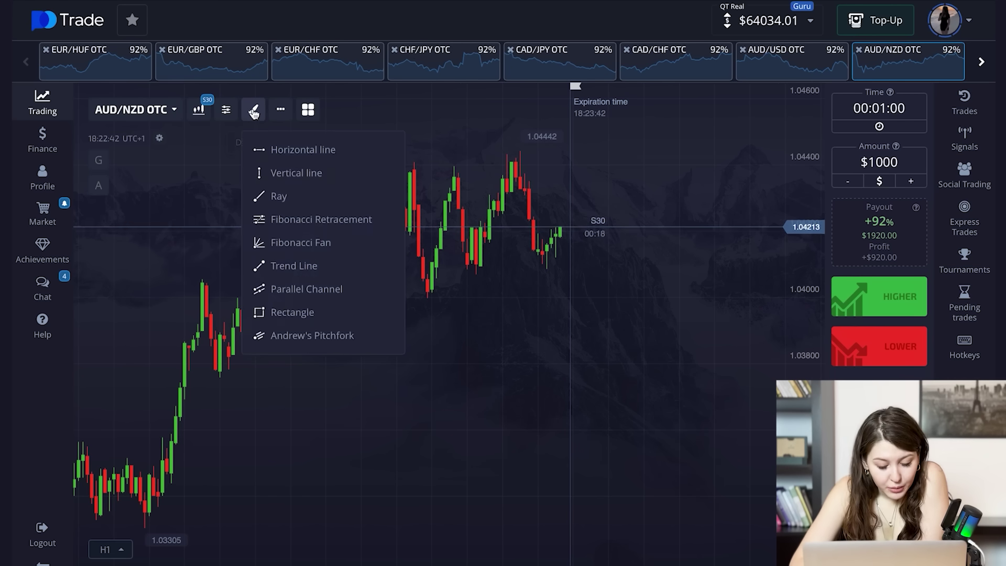
pyautogui.click(279, 308)
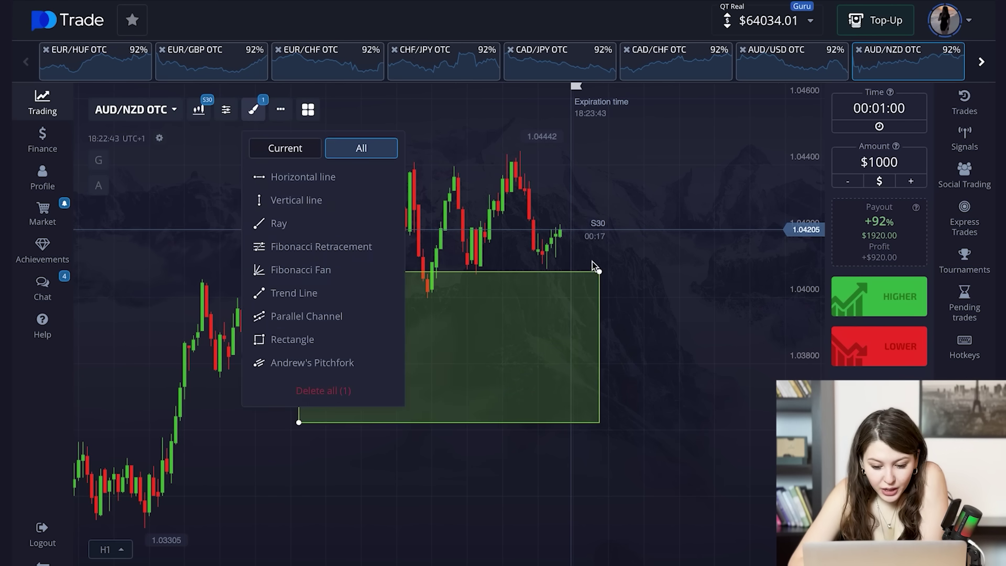
pyautogui.moveTo(601, 274); pyautogui.dragTo(582, 198)
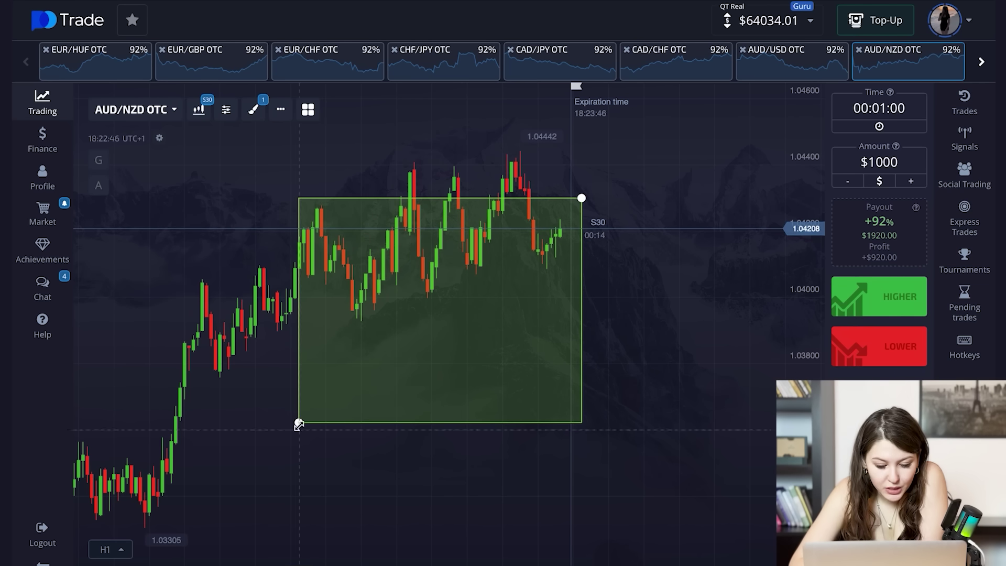
pyautogui.moveTo(299, 423)
pyautogui.mouseDown()
pyautogui.moveTo(278, 320)
pyautogui.moveTo(293, 290)
pyautogui.mouseUp()
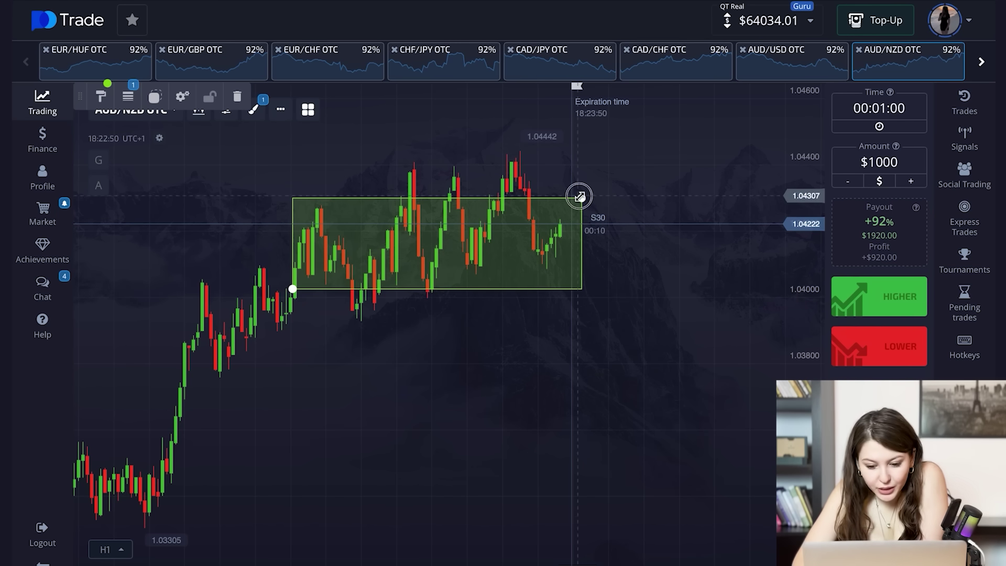
pyautogui.moveTo(580, 196)
pyautogui.mouseDown()
pyautogui.moveTo(586, 167)
pyautogui.moveTo(589, 184)
pyautogui.mouseUp()
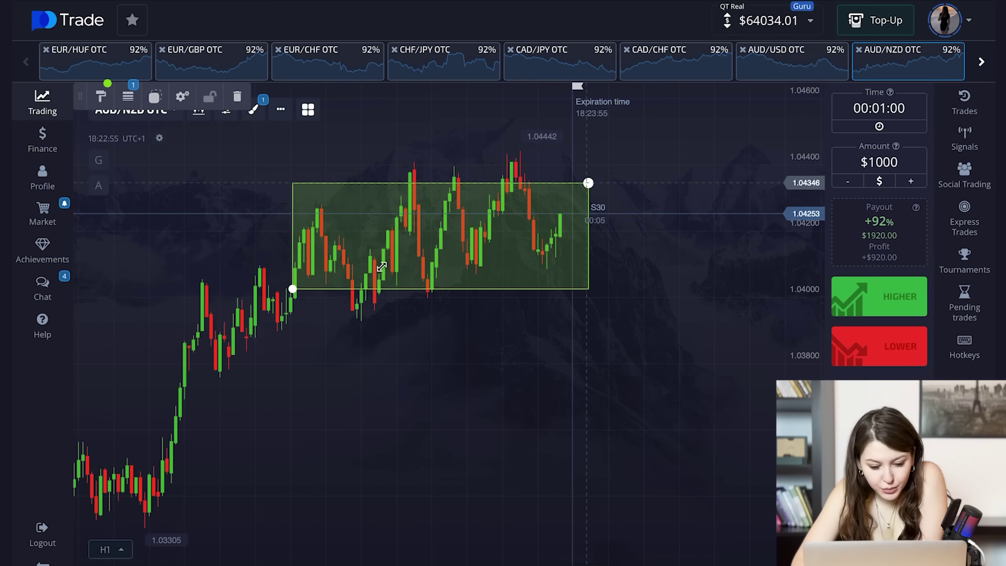
pyautogui.moveTo(294, 290); pyautogui.dragTo(289, 269)
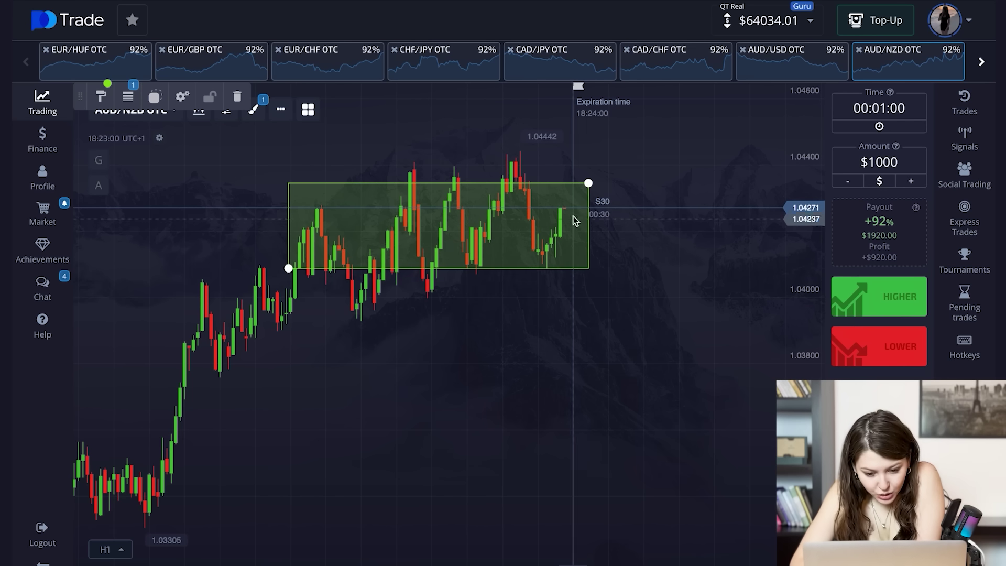
pyautogui.moveTo(590, 191); pyautogui.dragTo(605, 201)
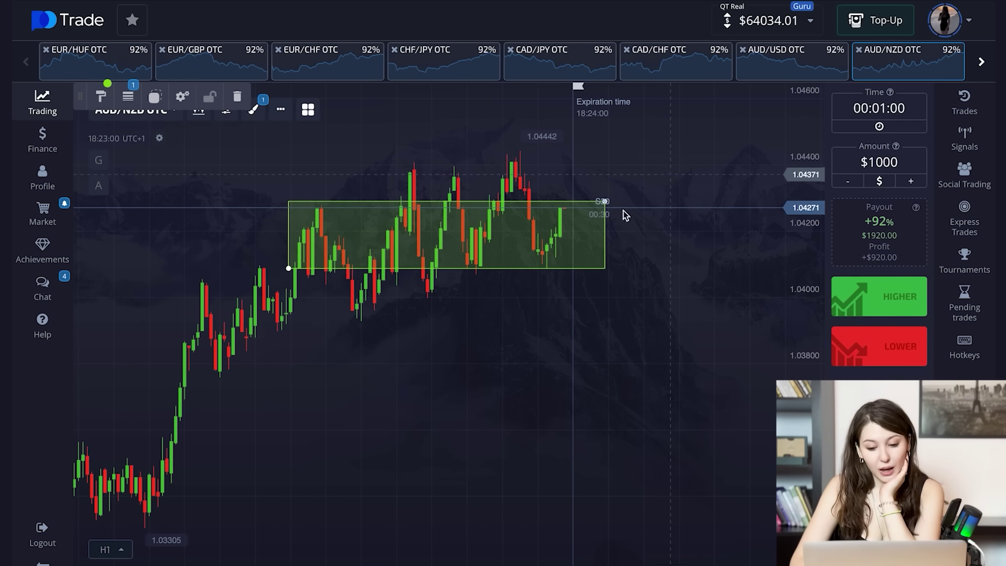
pyautogui.scroll(-2, 635, 237)
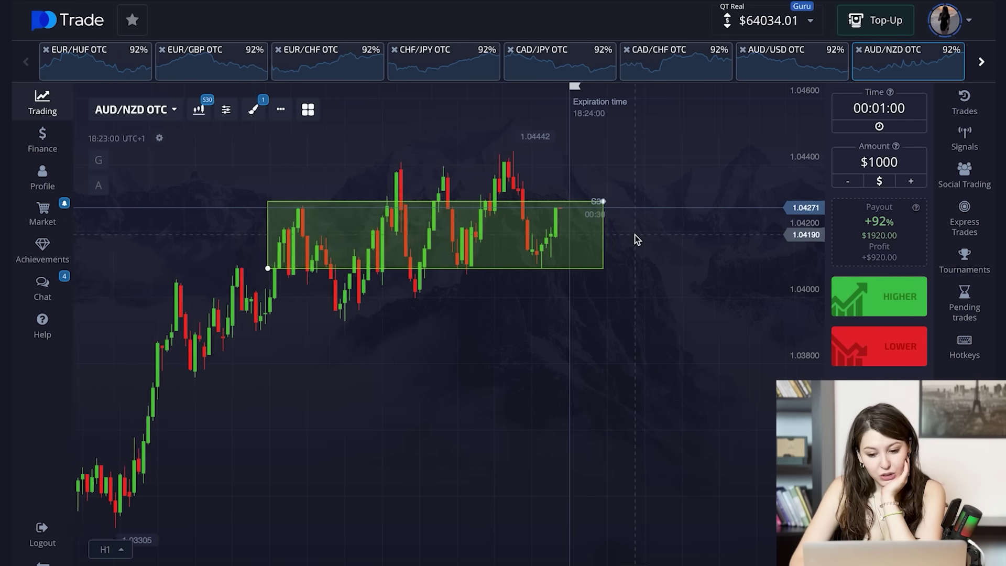
pyautogui.scroll(1, 650, 242)
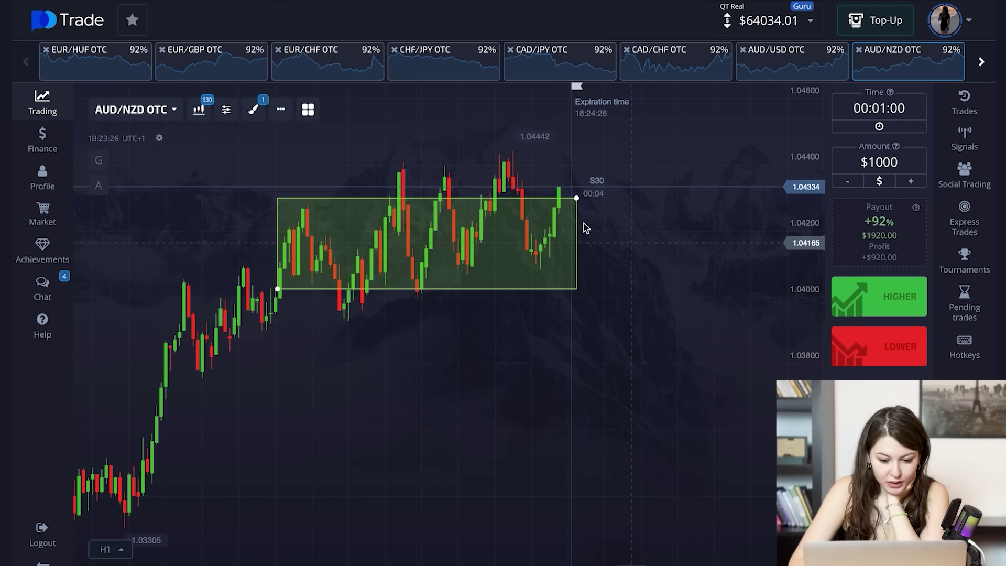
# Step: Place a $1000 Lower trade on AUD/NZD OTC with a one-minute expiration
pyautogui.click(894, 355)
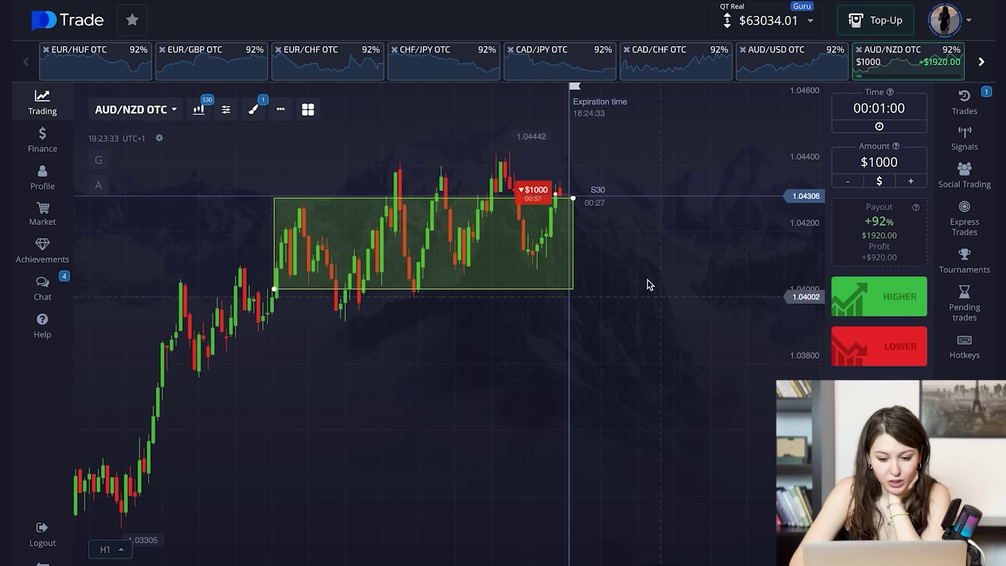
pyautogui.moveTo(574, 199); pyautogui.dragTo(574, 192)
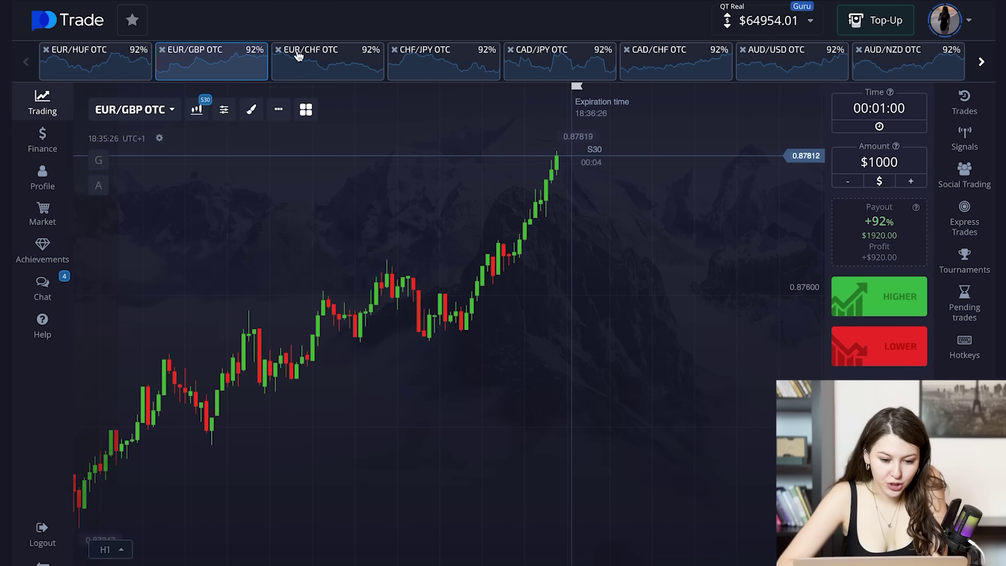
# Step: Open the EUR/CHF OTC chart and place a horizontal support line near the deep swing low before the highest peak
pyautogui.click(299, 56)
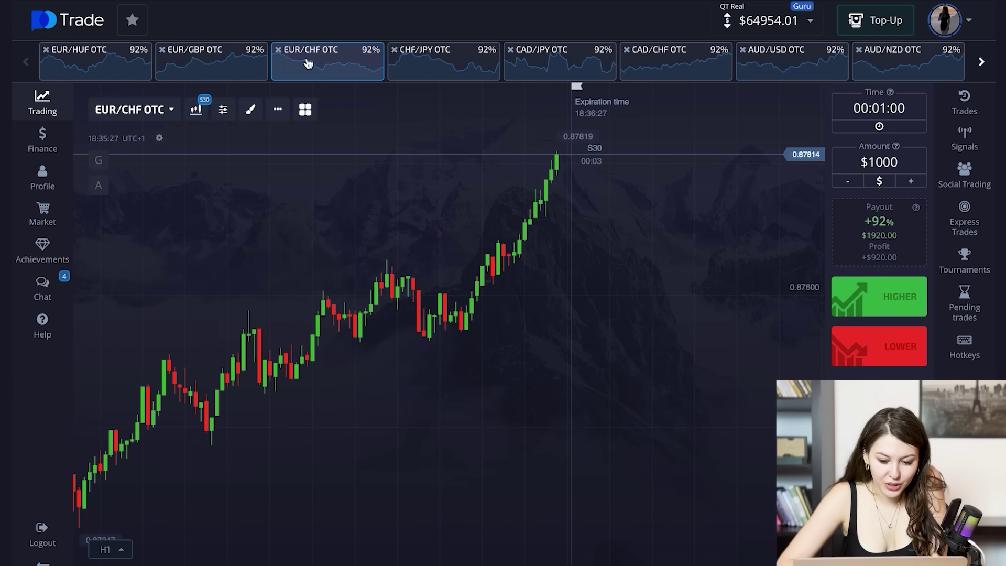
pyautogui.click(251, 109)
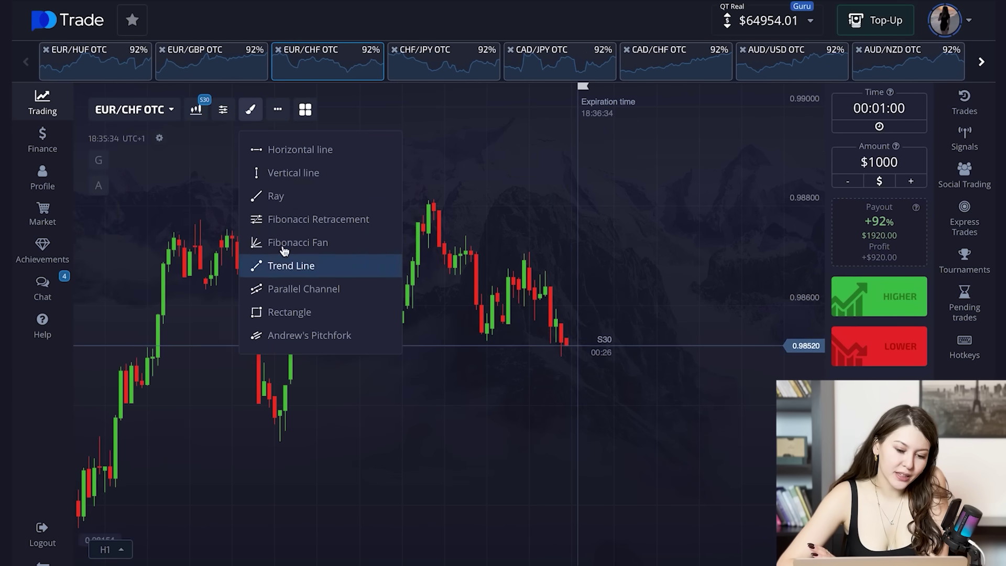
pyautogui.click(309, 150)
pyautogui.click(449, 339)
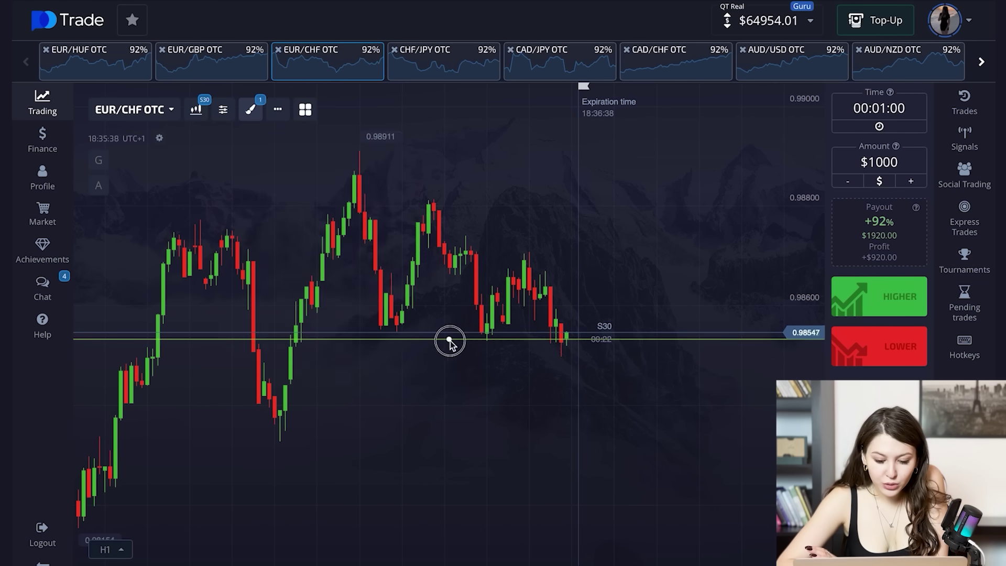
pyautogui.moveTo(449, 339); pyautogui.dragTo(453, 391)
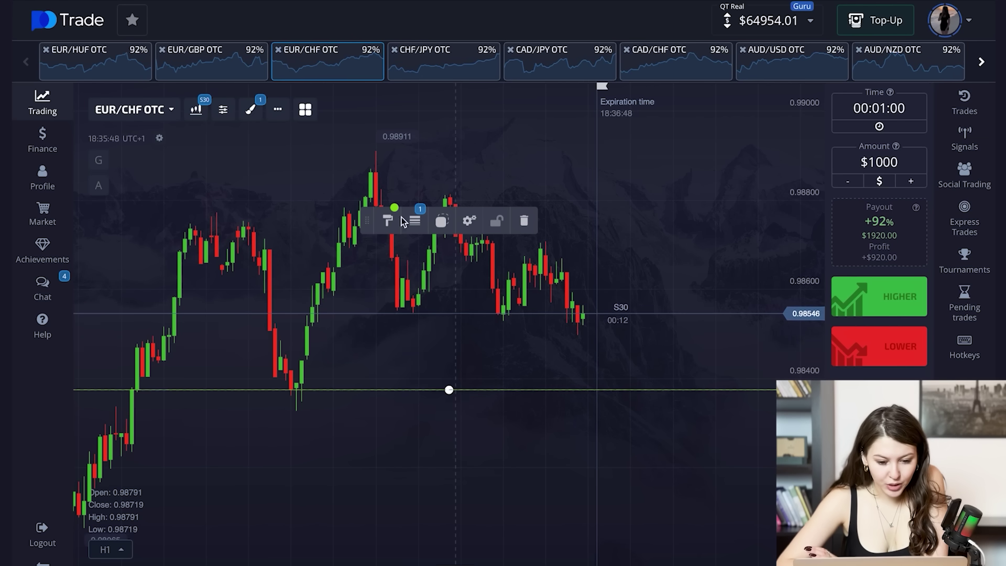
# Step: Add a second horizontal line on the EUR/CHF OTC chart as resistance near the highest peak, at about 0.9886
pyautogui.click(255, 112)
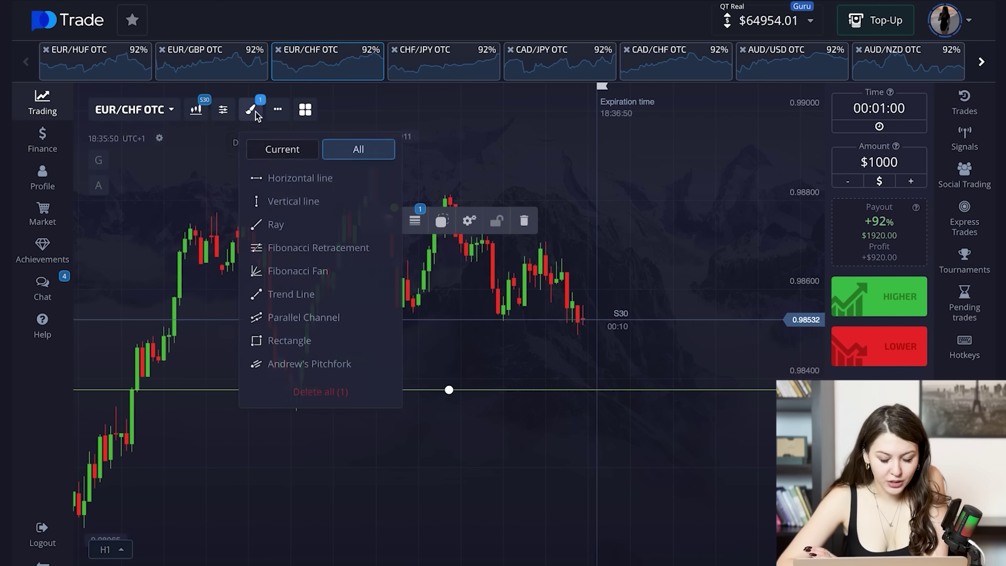
pyautogui.click(327, 178)
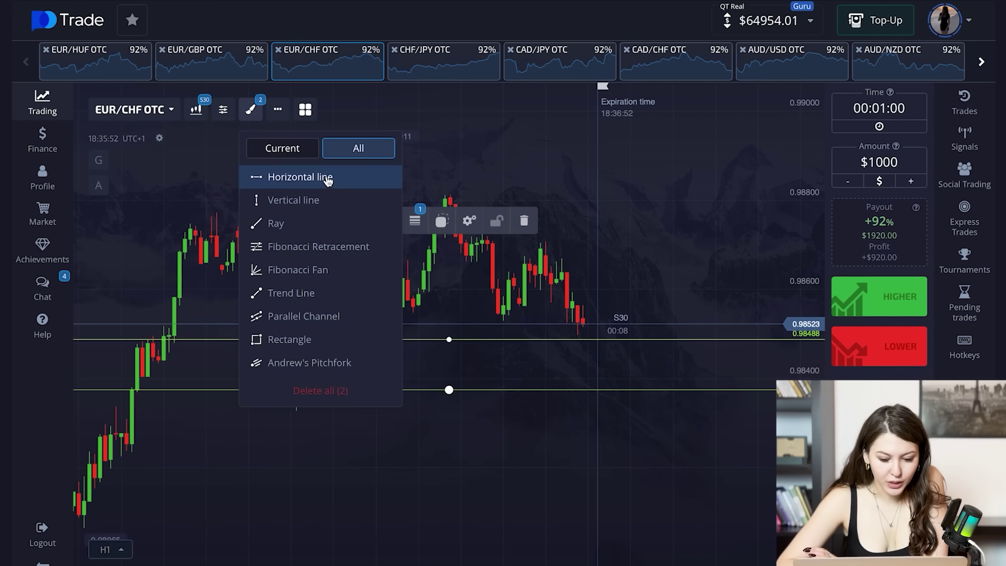
pyautogui.click(450, 340)
pyautogui.moveTo(450, 338); pyautogui.dragTo(449, 171)
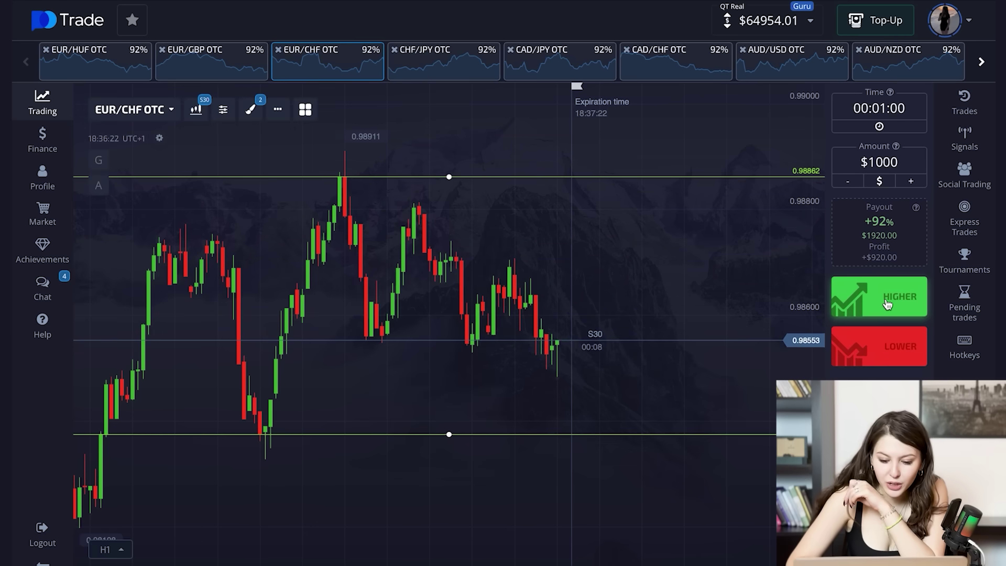
# Step: Place a one-minute $1000 Higher trade on EUR/CHF OTC and delete the horizontal support line
pyautogui.click(887, 304)
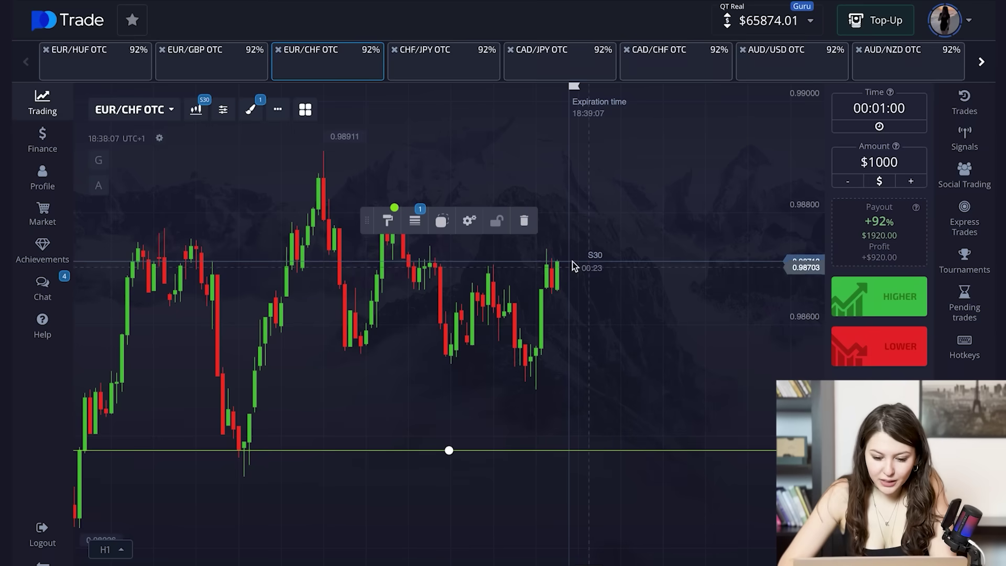
pyautogui.click(524, 222)
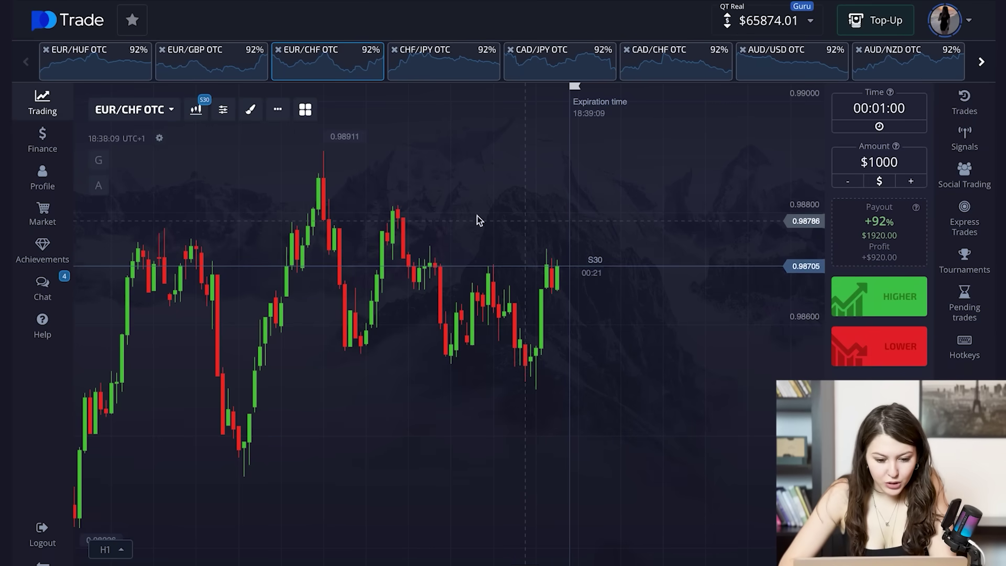
# Step: Add the Average true range indicator to the EUR/CHF OTC chart
pyautogui.click(224, 111)
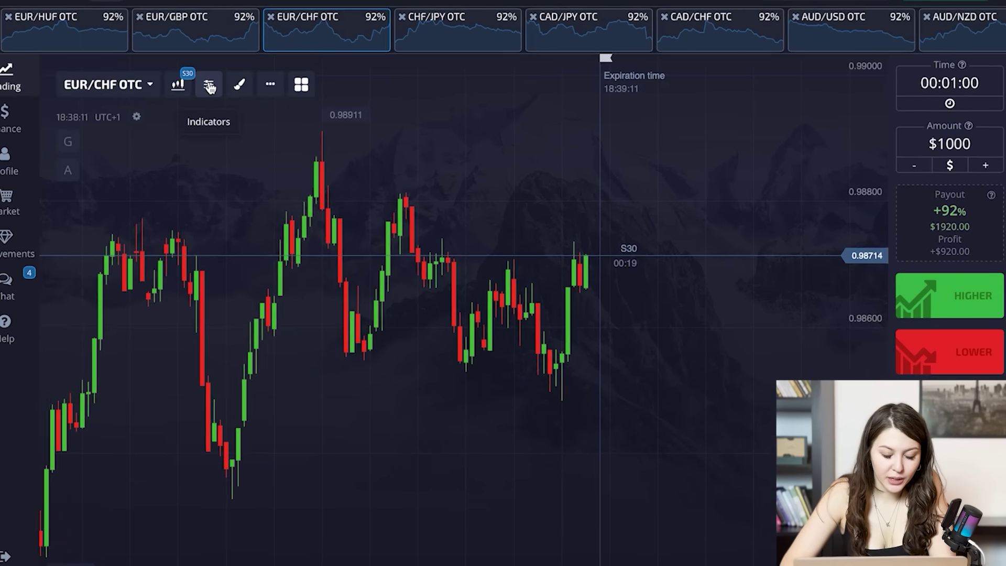
pyautogui.click(223, 111)
pyautogui.click(362, 145)
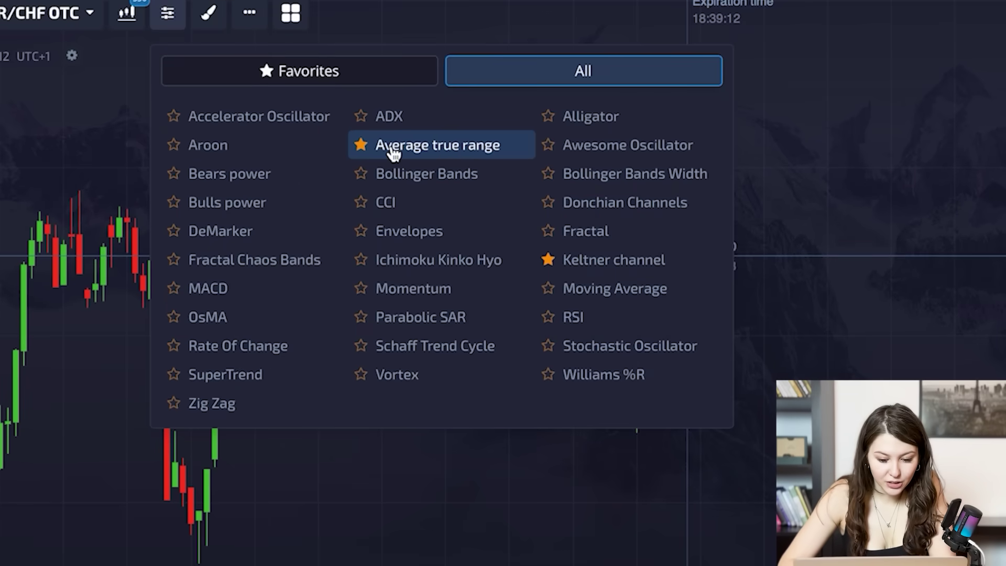
pyautogui.click(450, 153)
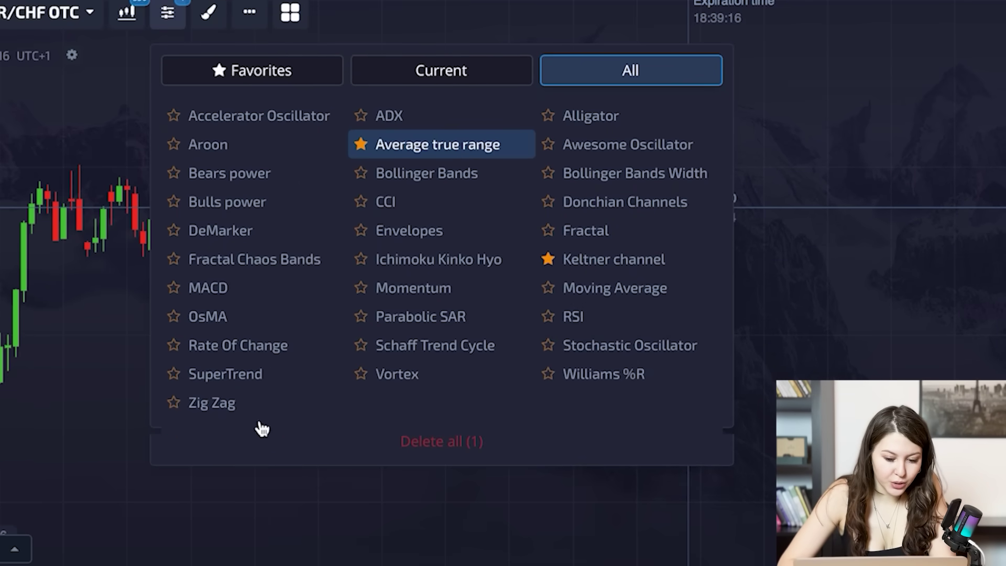
pyautogui.click(135, 496)
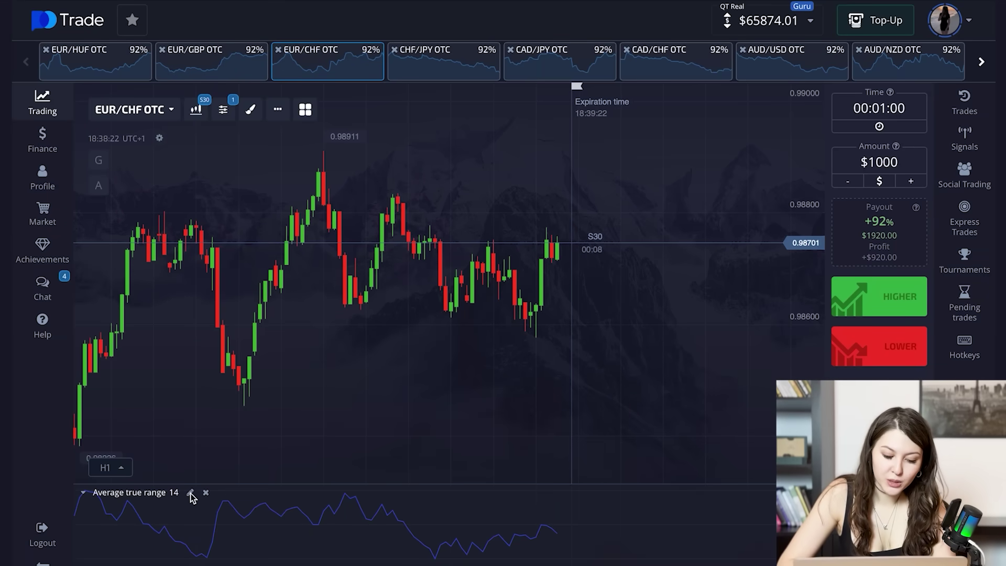
# Step: Set the Average true range indicator's period to 7
pyautogui.click(191, 493)
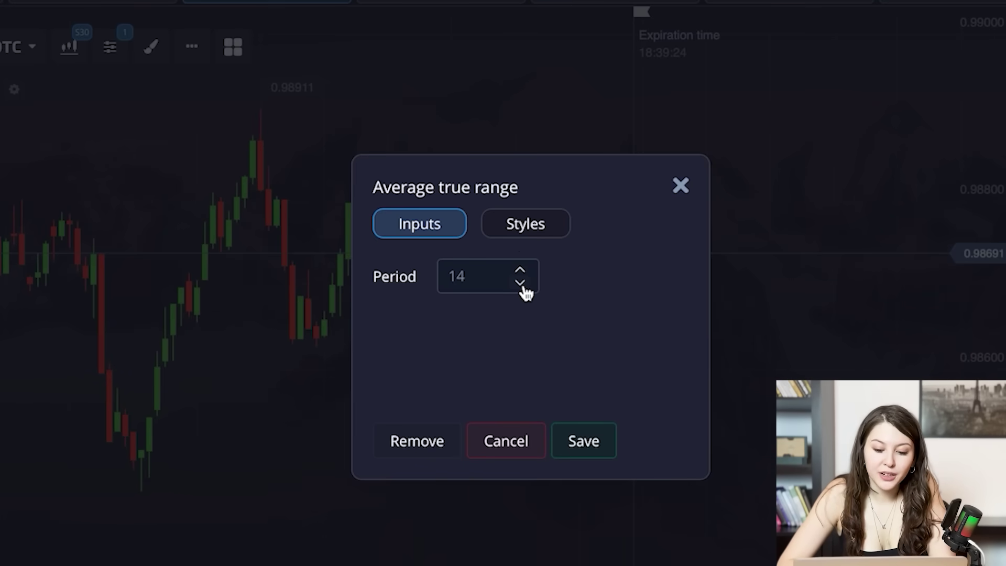
pyautogui.click(520, 283)
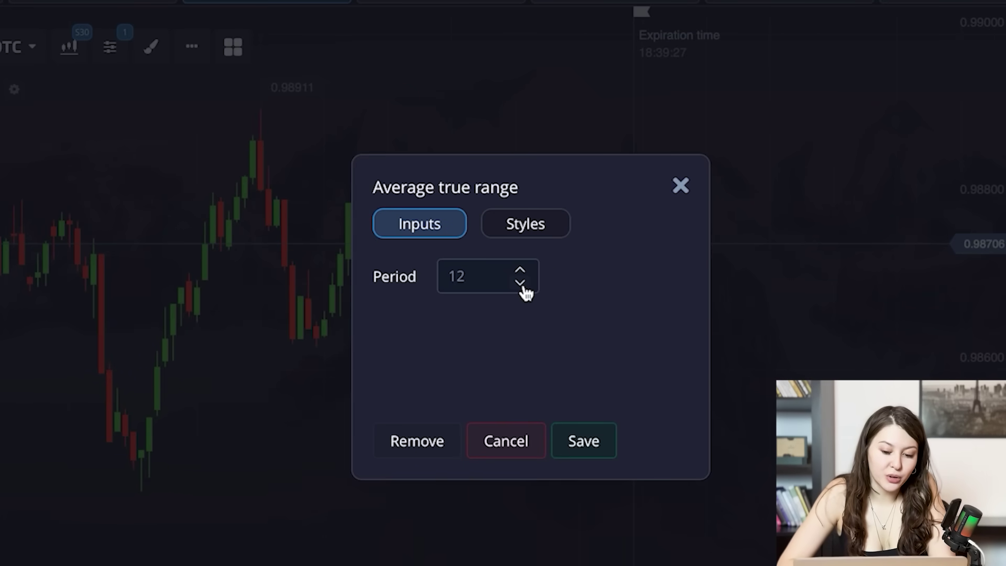
pyautogui.click(520, 283)
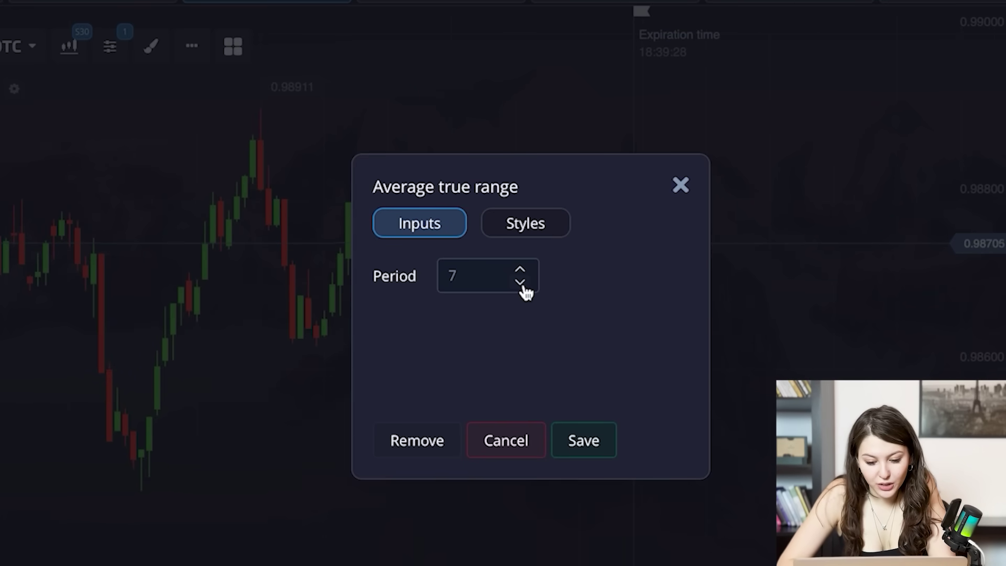
# Step: Set the Average true range main line's width to 2px and save the indicator settings
pyautogui.click(536, 224)
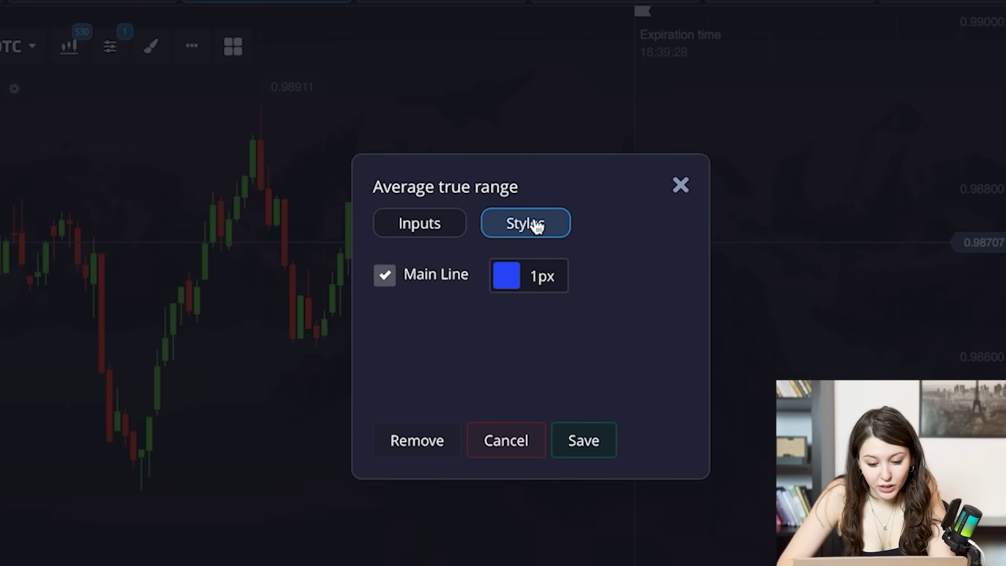
pyautogui.click(542, 277)
pyautogui.click(542, 278)
pyautogui.click(542, 284)
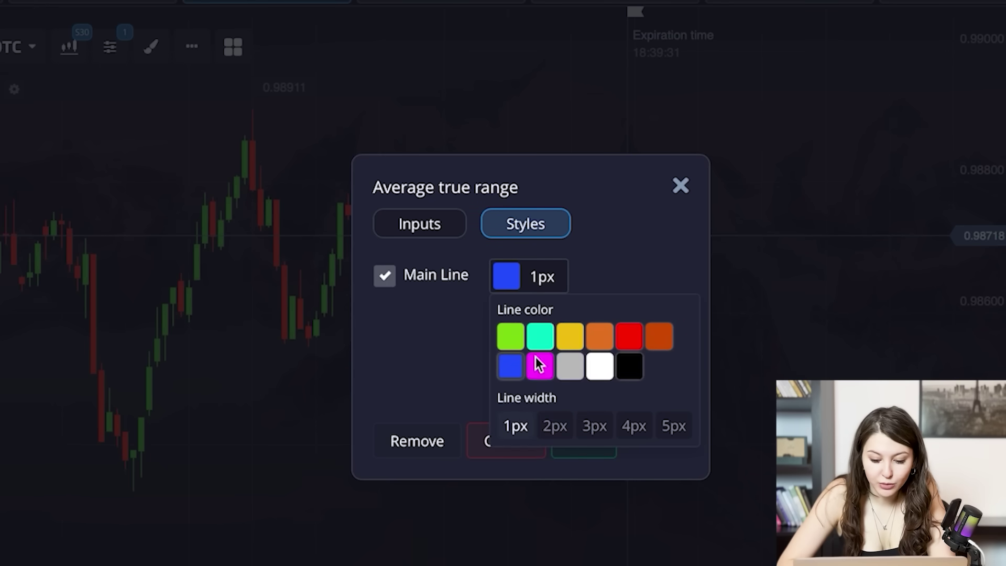
pyautogui.click(556, 426)
pyautogui.click(594, 304)
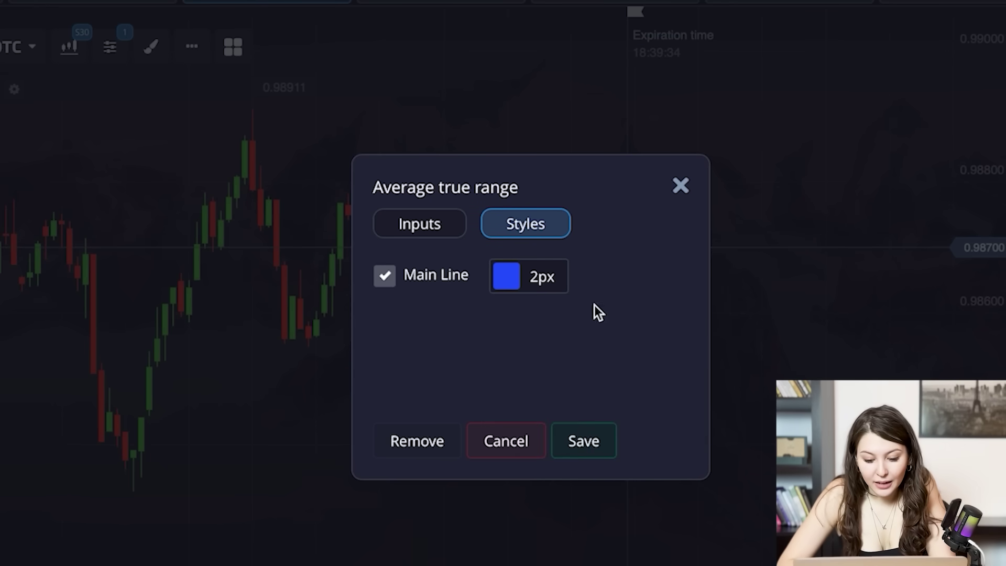
pyautogui.click(584, 440)
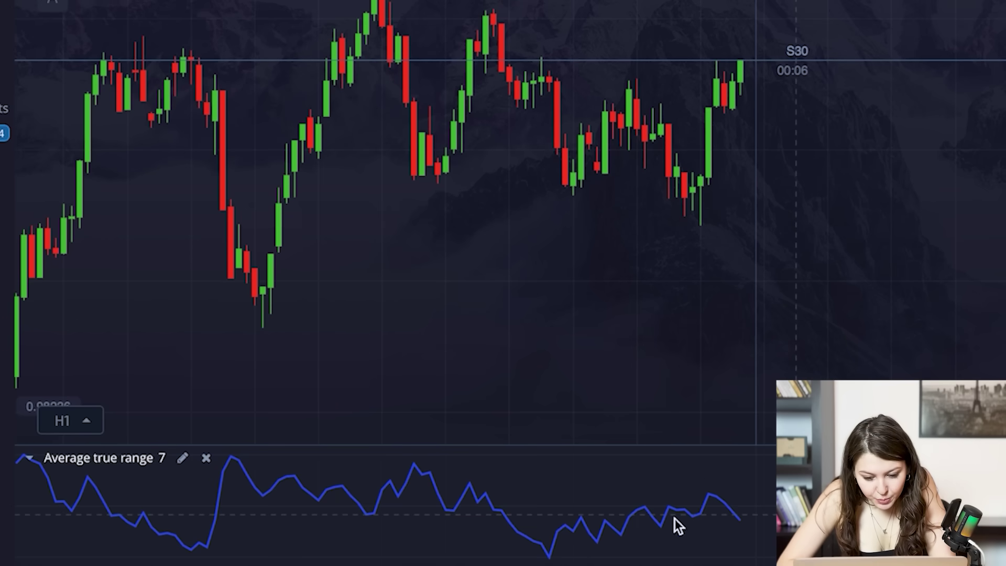
# Step: Place a $1000 Lower trade on CAD/JPY OTC with a one-minute expiration
pyautogui.hotkey('shift', 's')
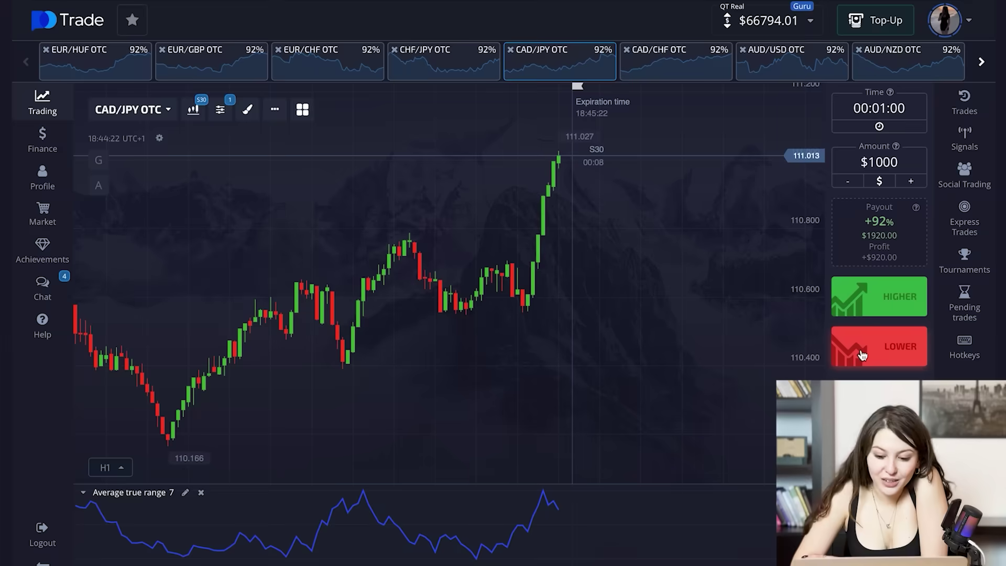
pyautogui.click(862, 356)
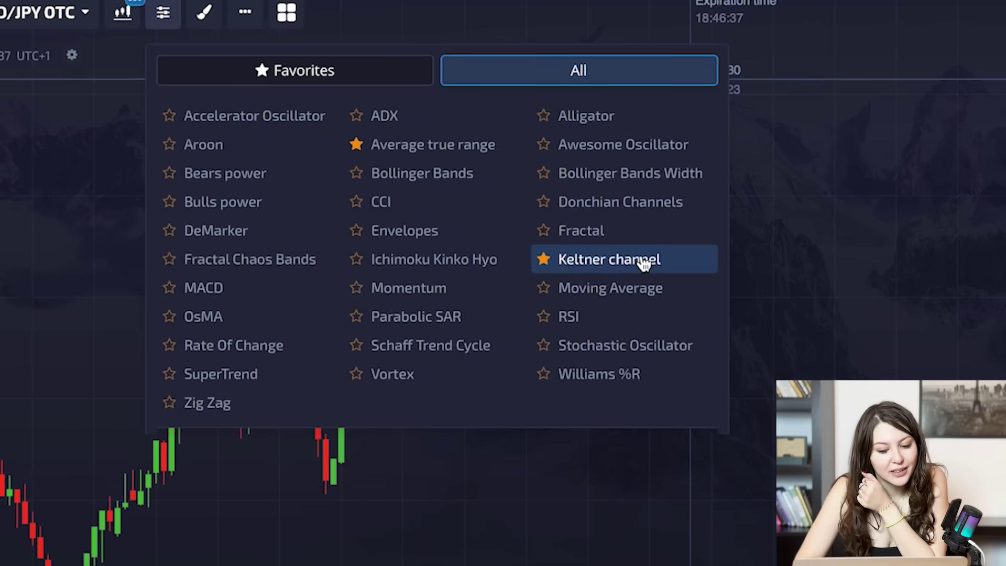
# Step: Add the Keltner channel indicator to the CAD/JPY OTC chart and lower its ATR period in the indicator settings
pyautogui.click(644, 260)
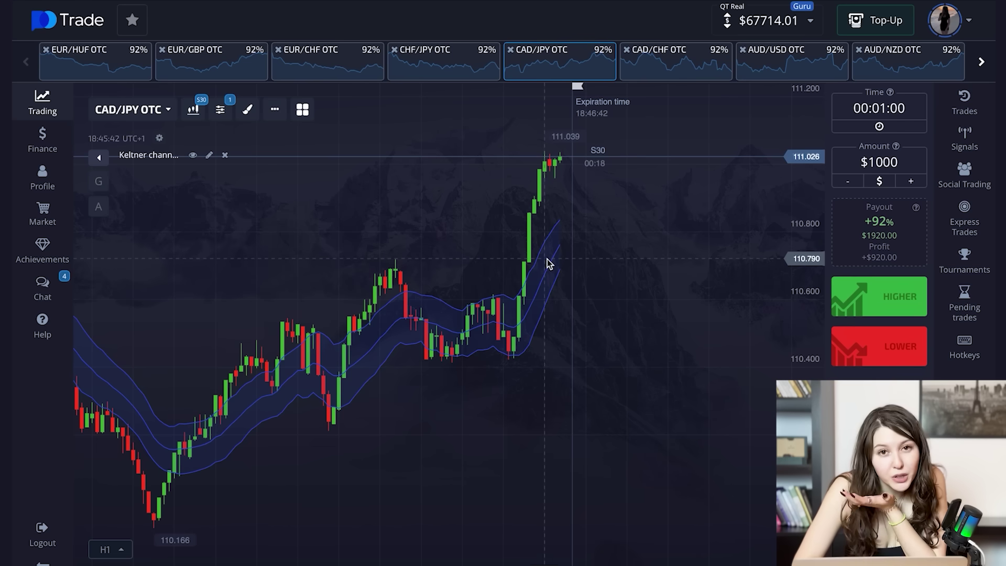
pyautogui.click(210, 155)
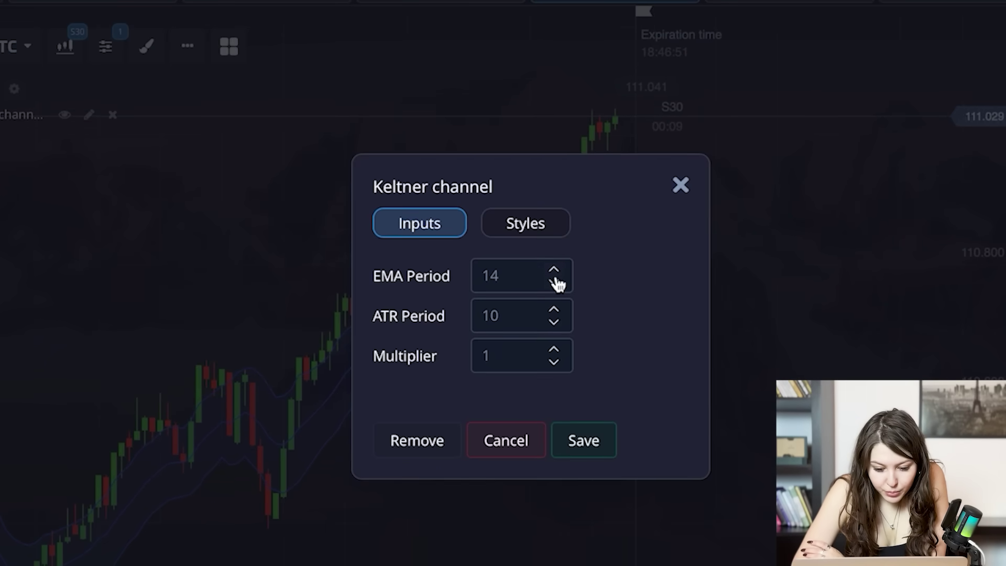
pyautogui.click(555, 323)
# Step: Set the width of the Keltner channel's top, middle and bottom lines to 2px and save the indicator settings
pyautogui.click(526, 223)
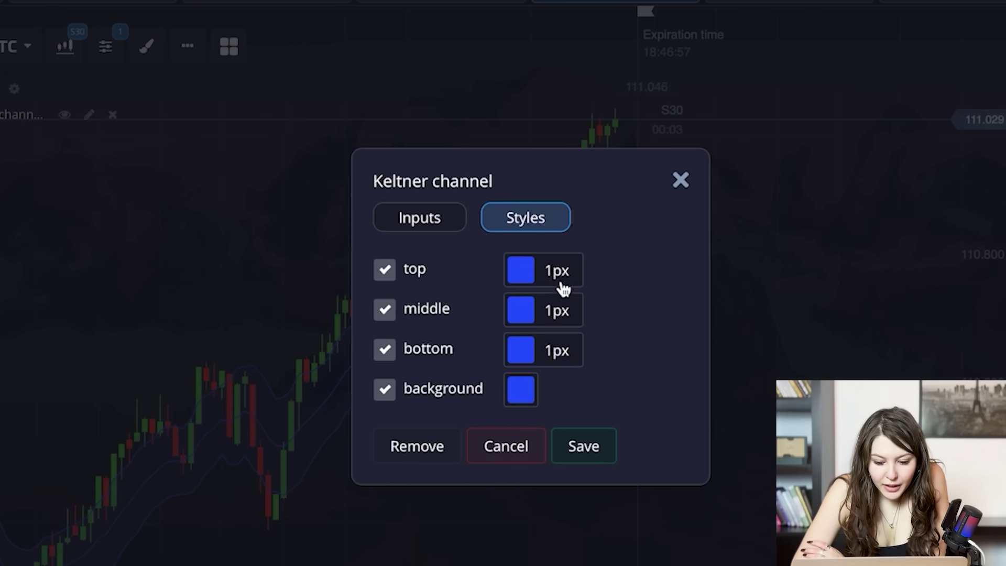
pyautogui.click(560, 284)
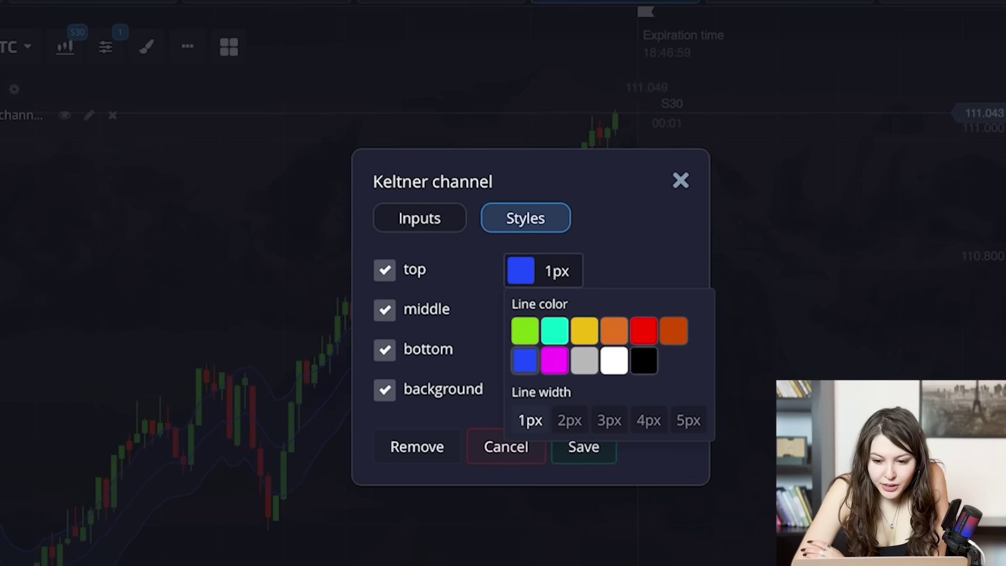
pyautogui.click(570, 420)
pyautogui.click(566, 310)
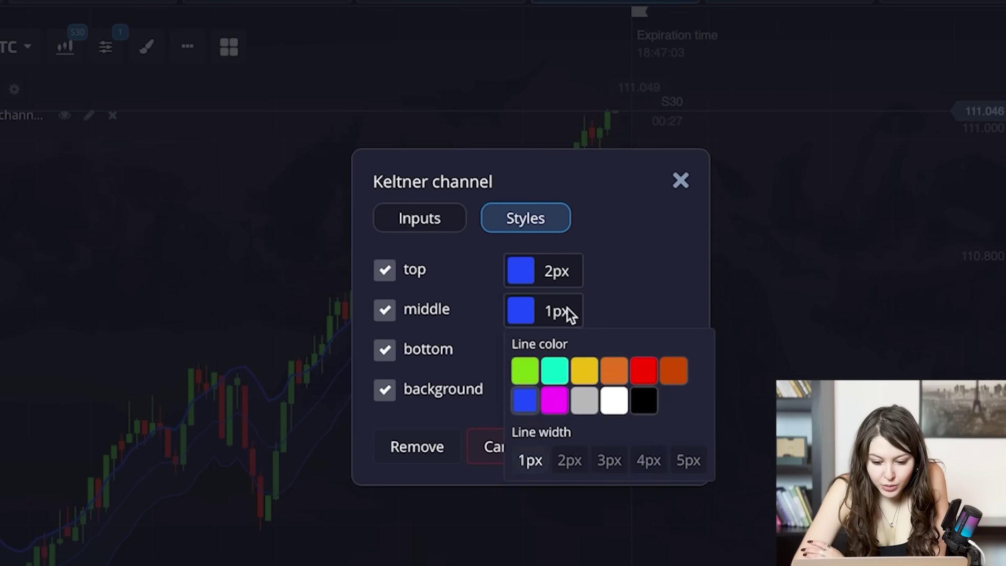
pyautogui.click(567, 471)
pyautogui.click(582, 447)
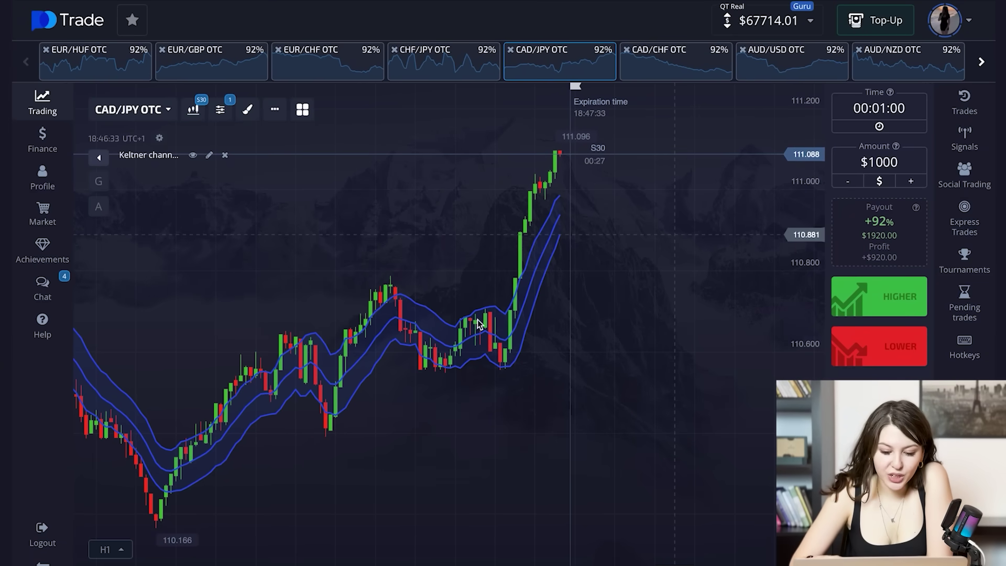
# Step: Place a one-minute $1000 Lower trade on CAD/JPY OTC with the Keltner channel on the chart
pyautogui.click(876, 362)
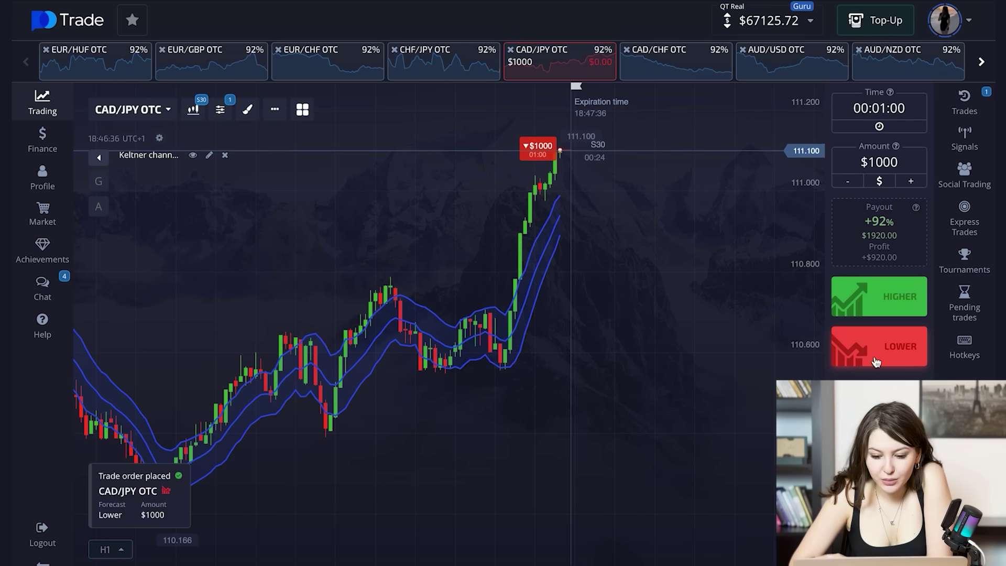